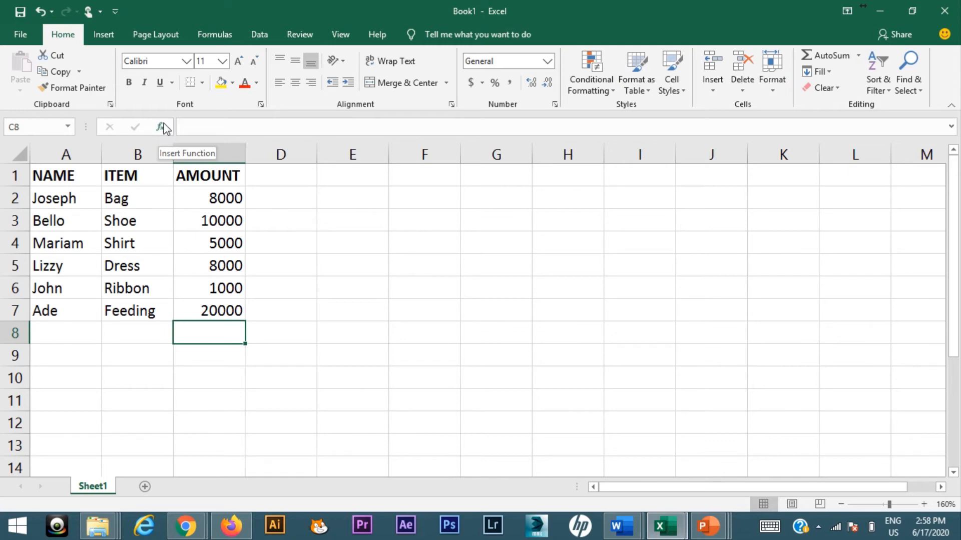
- Start inserting a function in cell C8 and list the functions of the All category
left_click(161, 129)
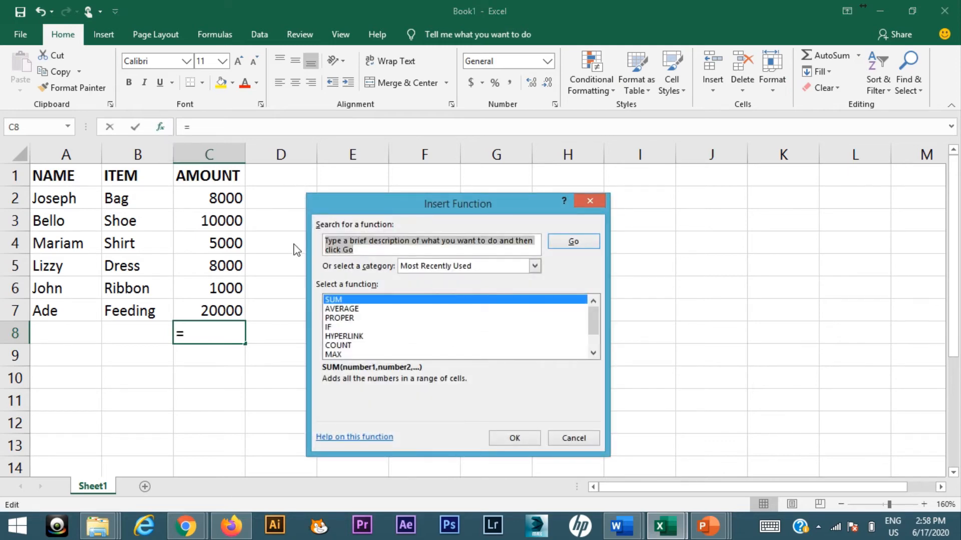
left_click(347, 301)
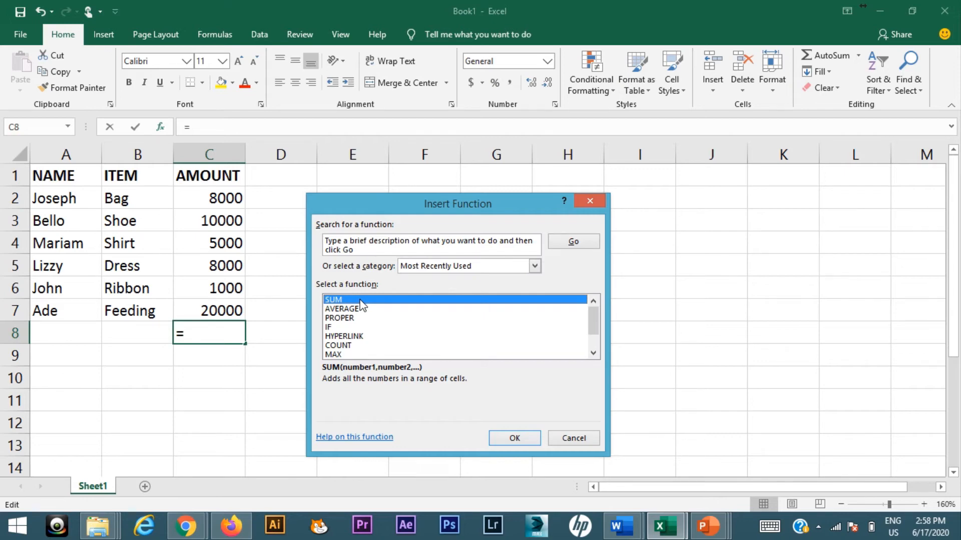
left_click(535, 267)
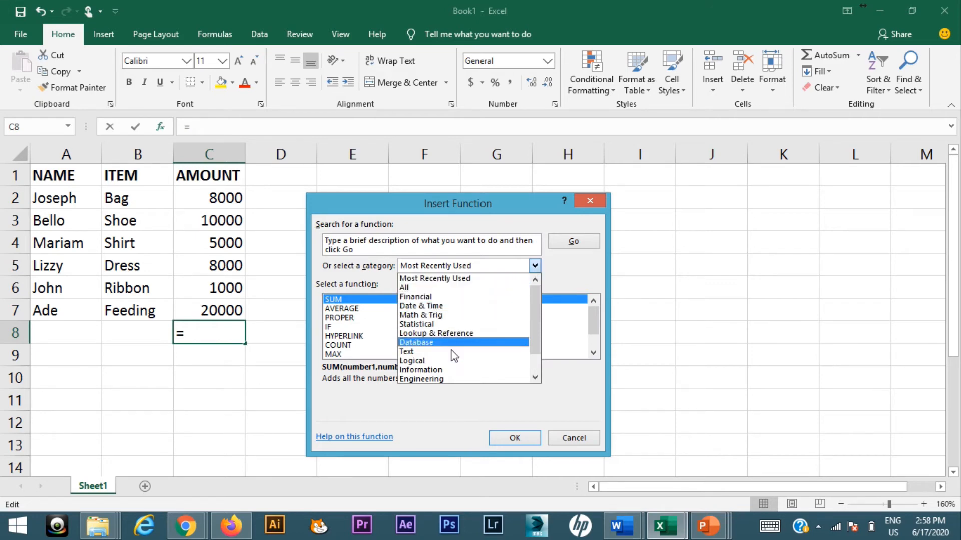
scroll(454, 357, "down", 1)
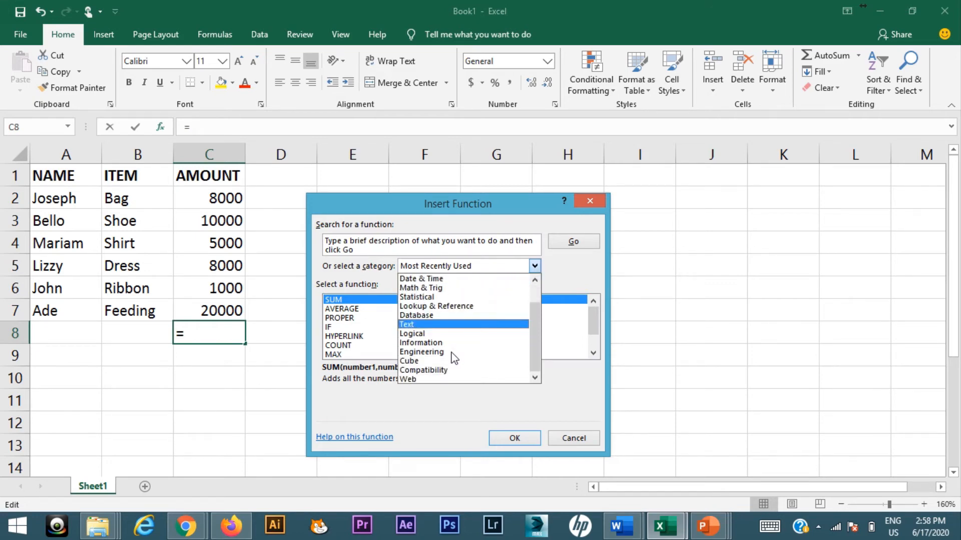
left_click(555, 276)
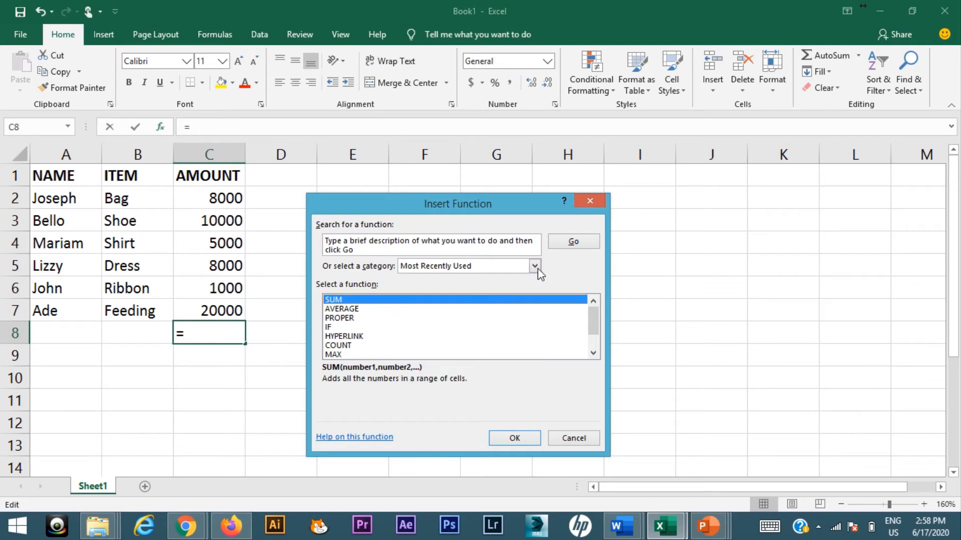
left_click(534, 267)
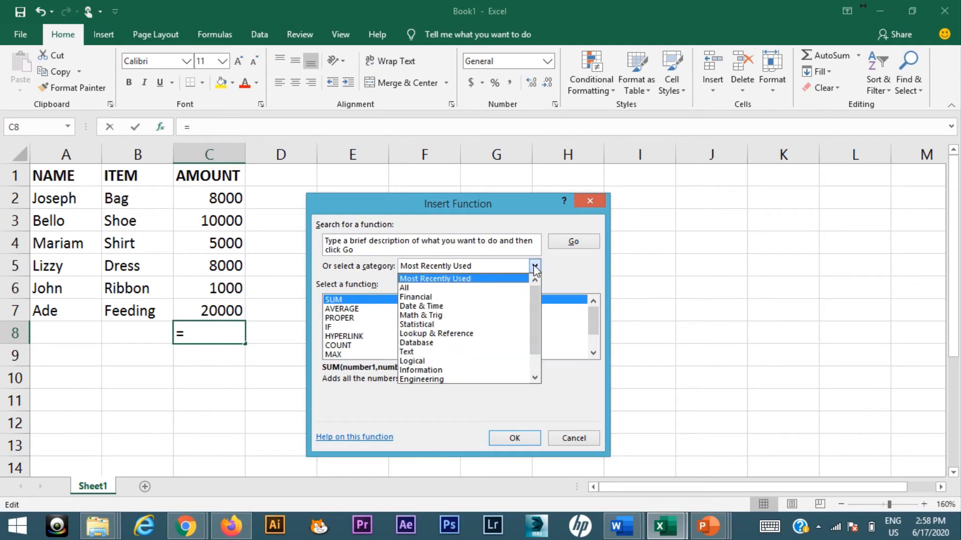
left_click(465, 289)
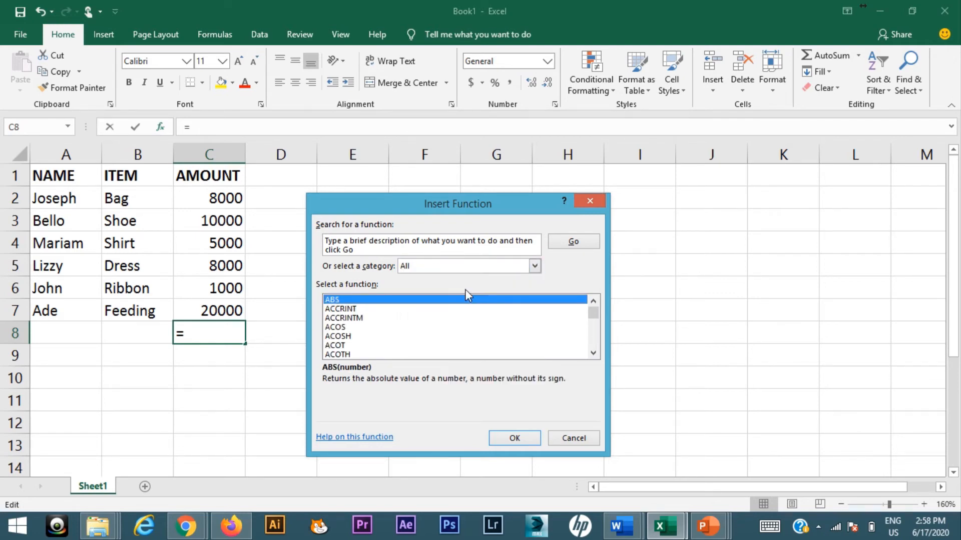
- Find SUM among the functions starting with S and insert it into cell C8
left_click(410, 328)
key("s")
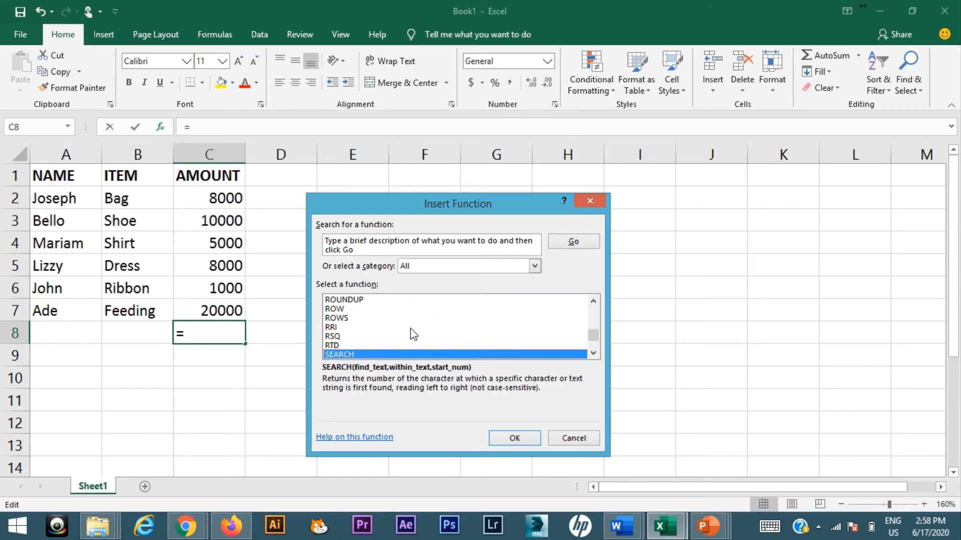
scroll(411, 328, "down", 1)
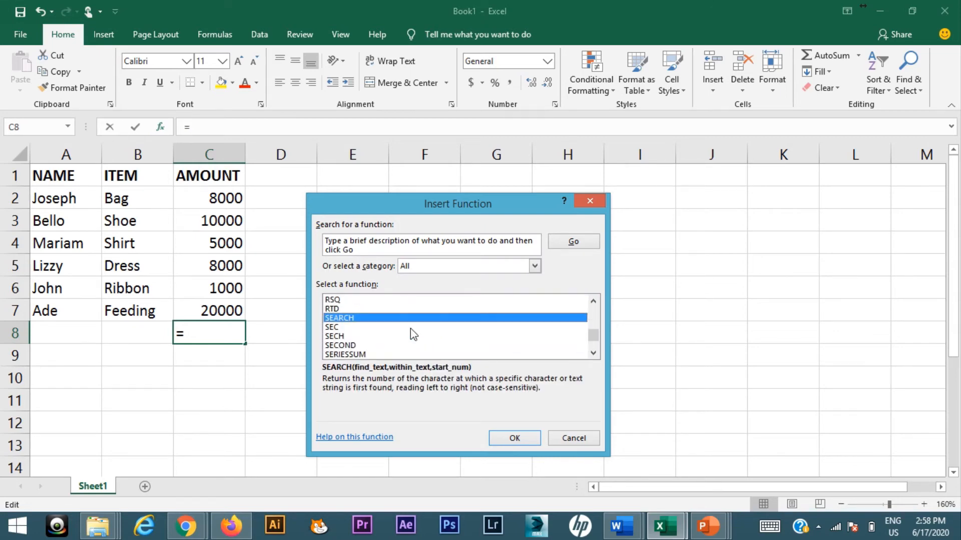
scroll(411, 328, "down", 2)
scroll(410, 328, "down", 4)
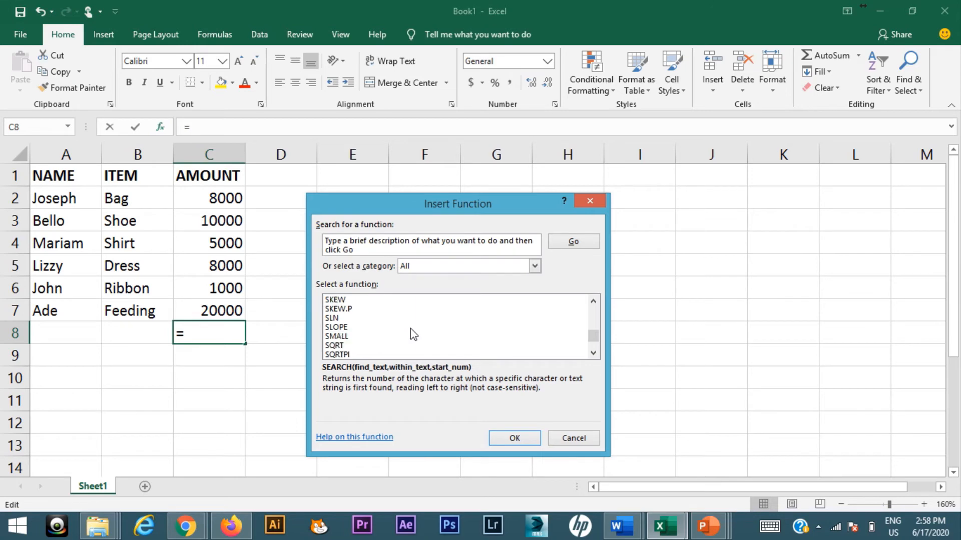
scroll(410, 328, "down", 4)
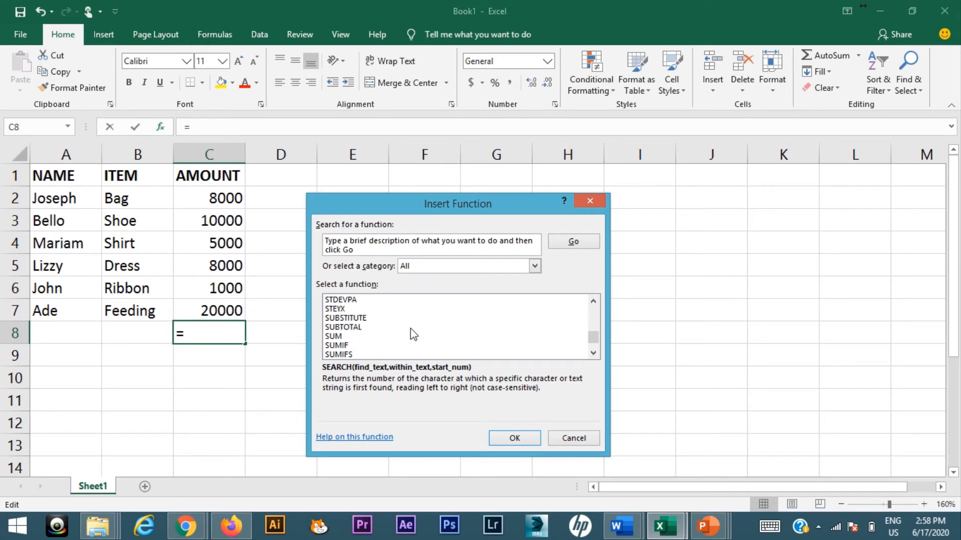
left_click(337, 336)
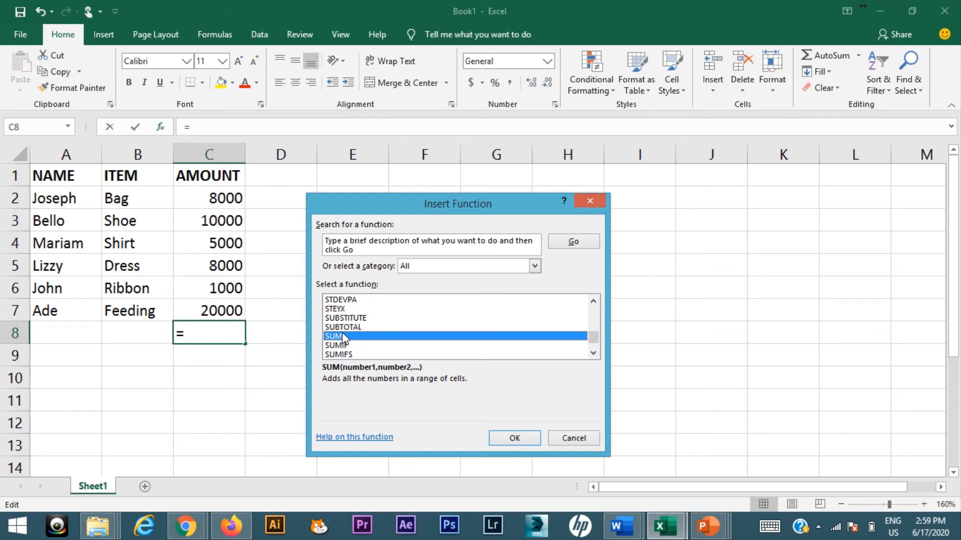
left_click(514, 437)
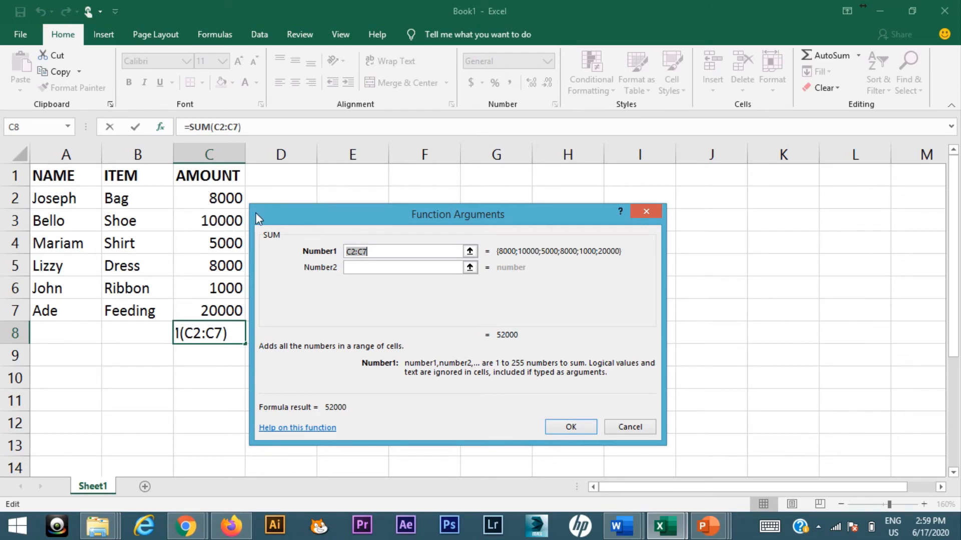
- Set the first SUM argument to the amounts in C2:C7 and complete the formula
left_click(221, 196)
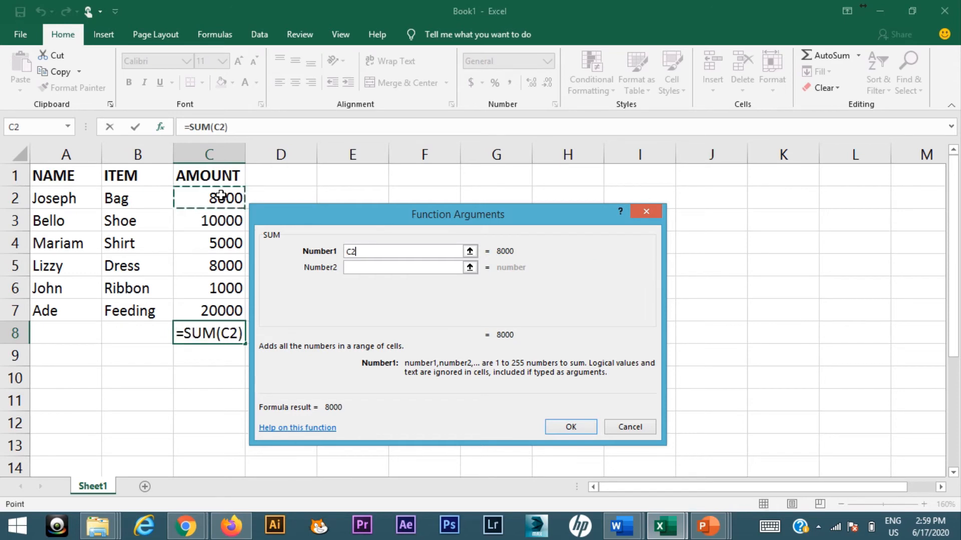
left_click_drag(221, 197, 233, 311)
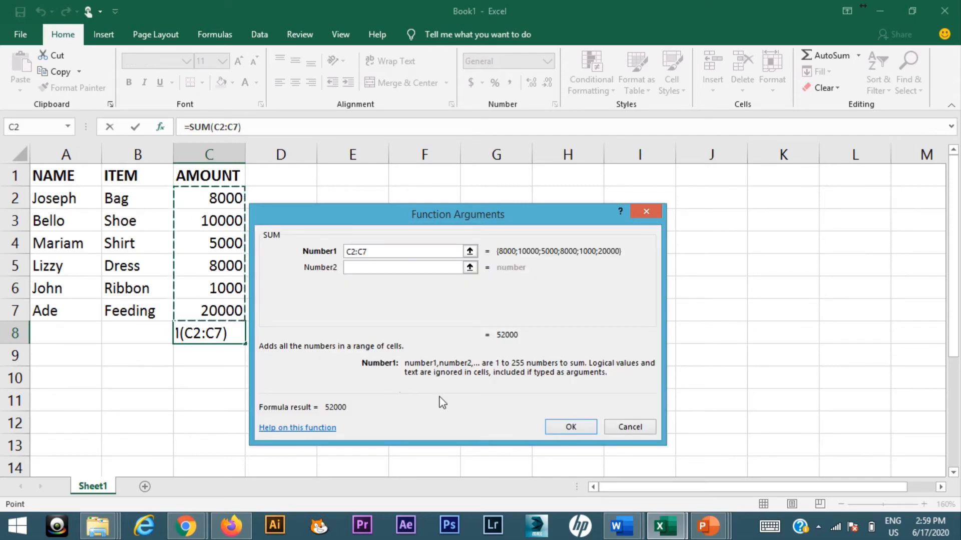
left_click(551, 428)
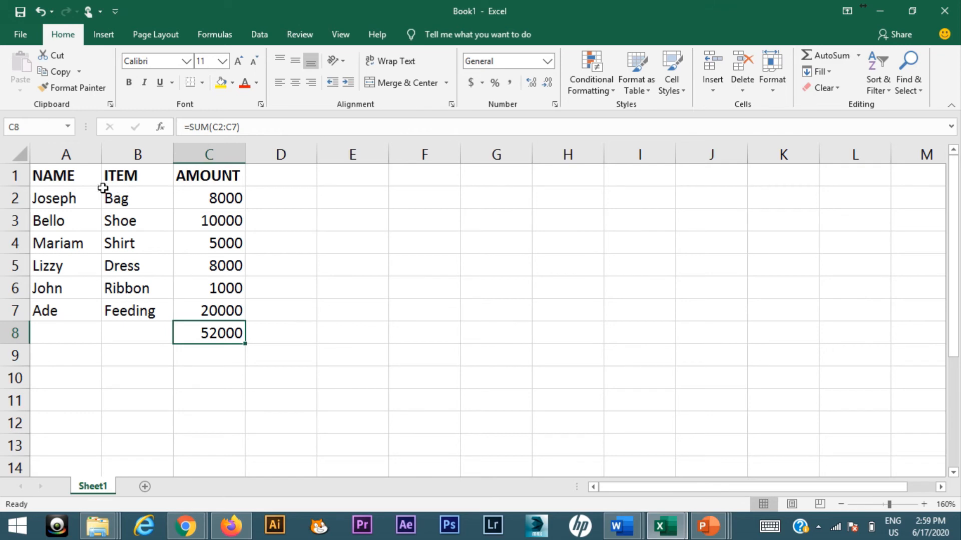
- Select the table range A1:C7 with its headers, leaving out the total row
left_click_drag(51, 174, 195, 302)
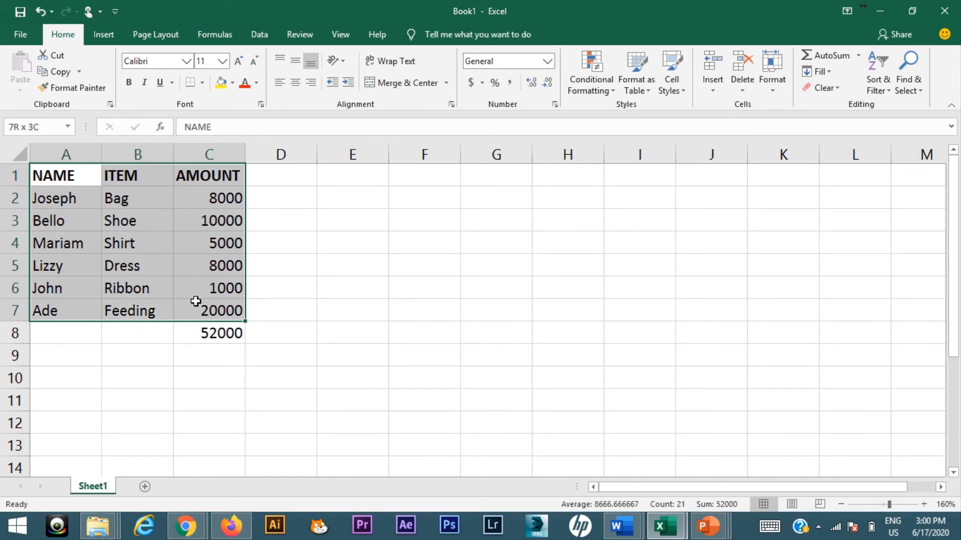
left_click(201, 307)
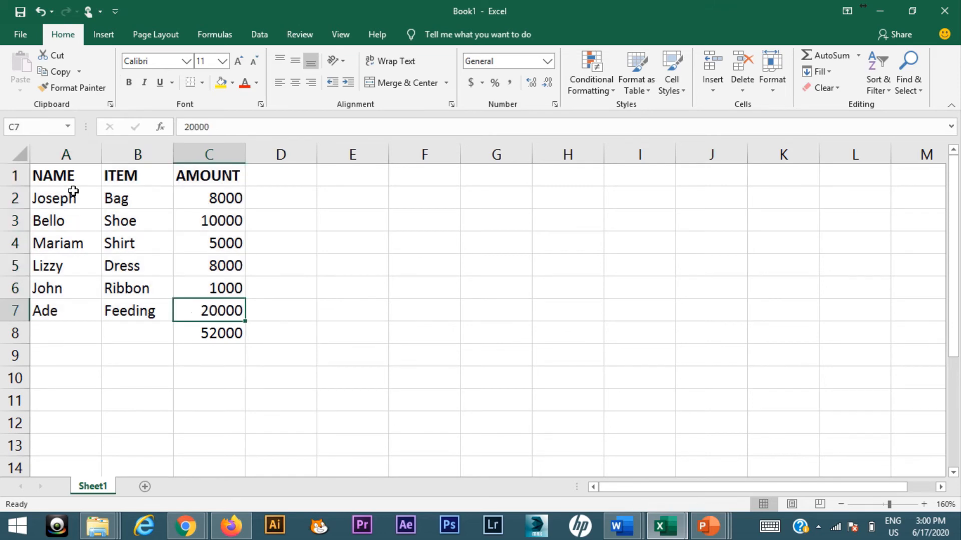
left_click_drag(73, 173, 206, 304)
left_click(207, 304)
left_click_drag(45, 173, 189, 310)
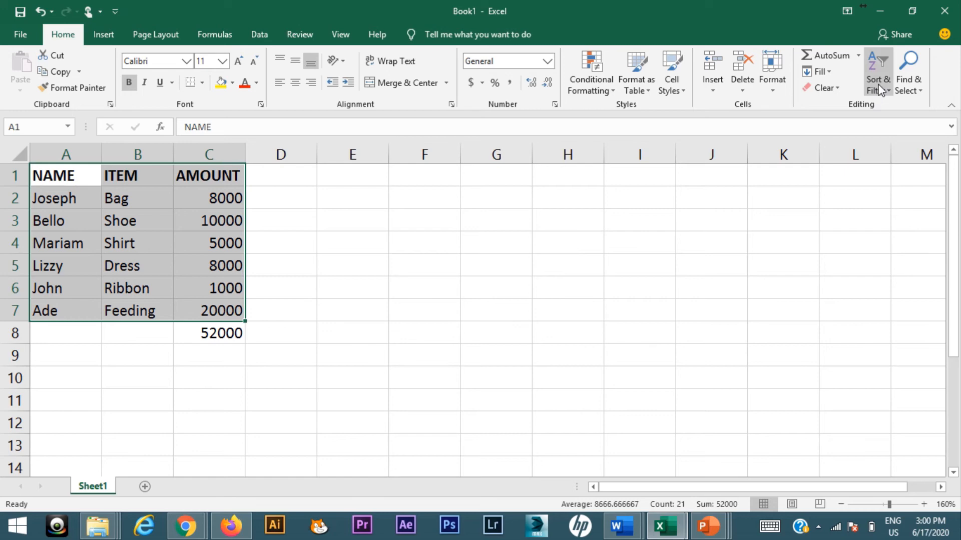
left_click(264, 40)
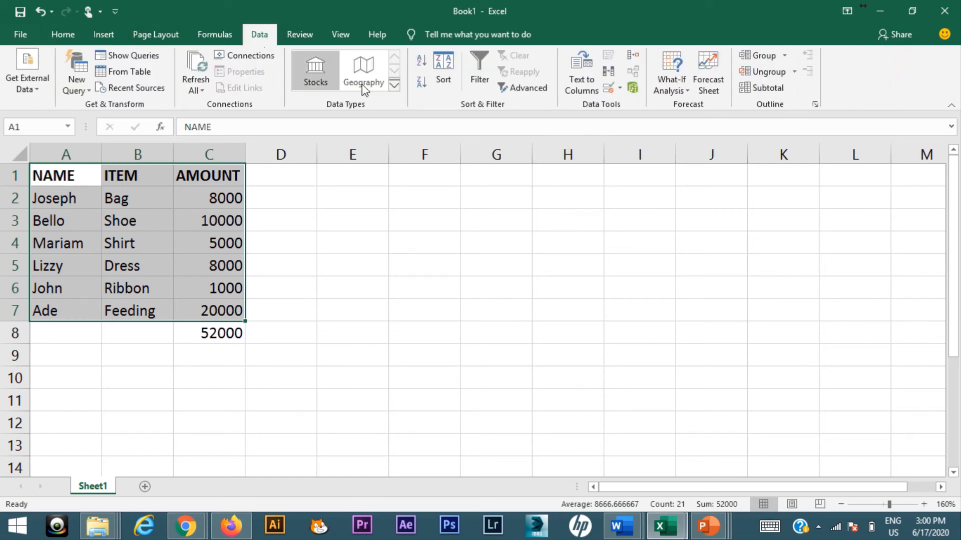
left_click(442, 78)
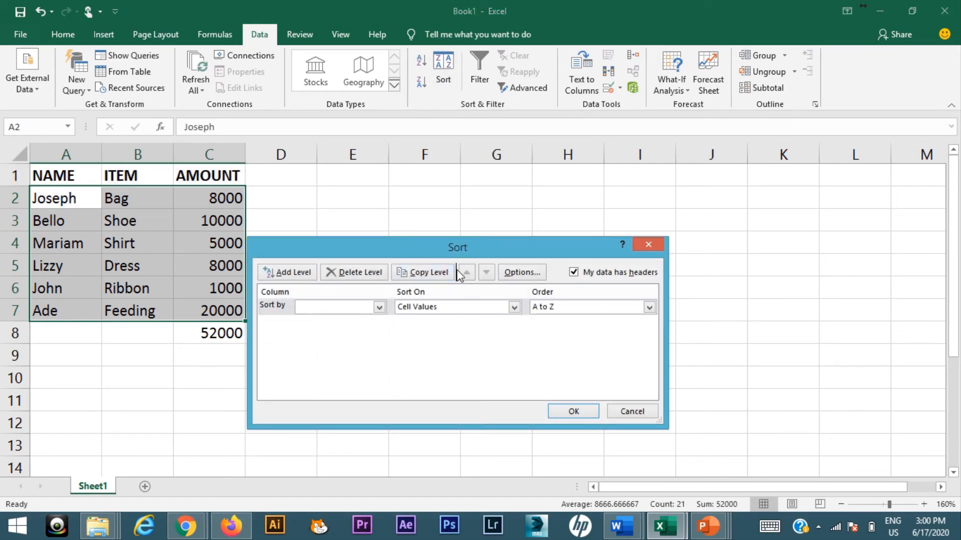
left_click(647, 246)
- Apply a custom sort to the selected table by the NAME column, on cell values, from A to Z
left_click(69, 37)
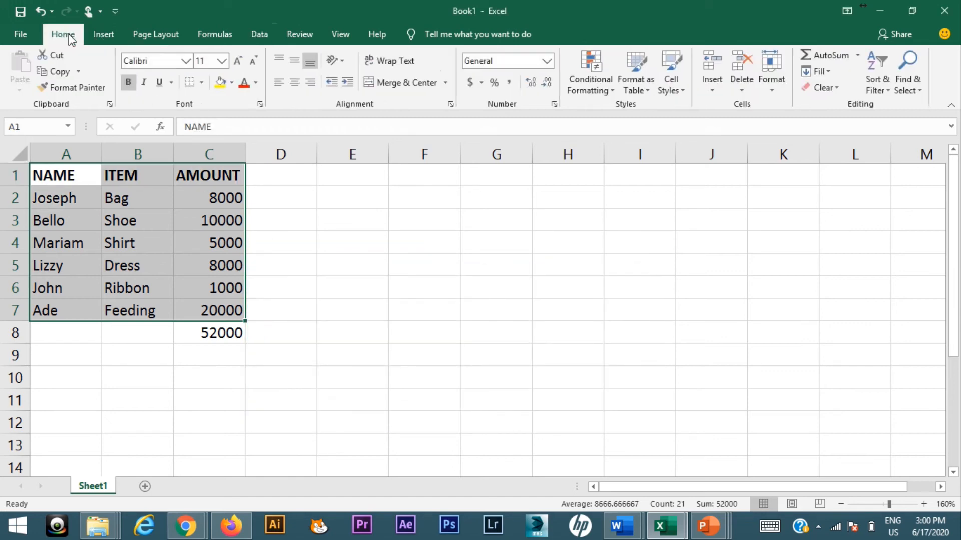
left_click(883, 78)
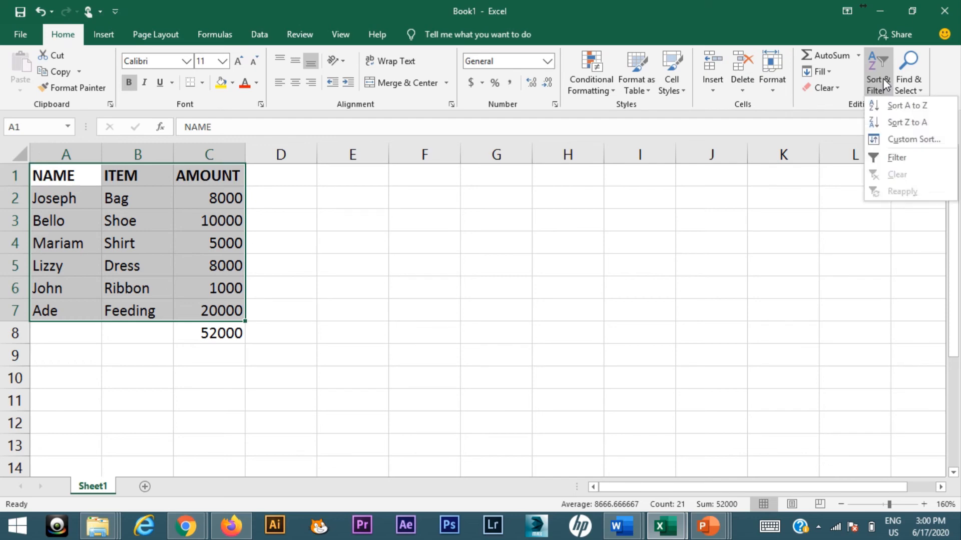
left_click(909, 143)
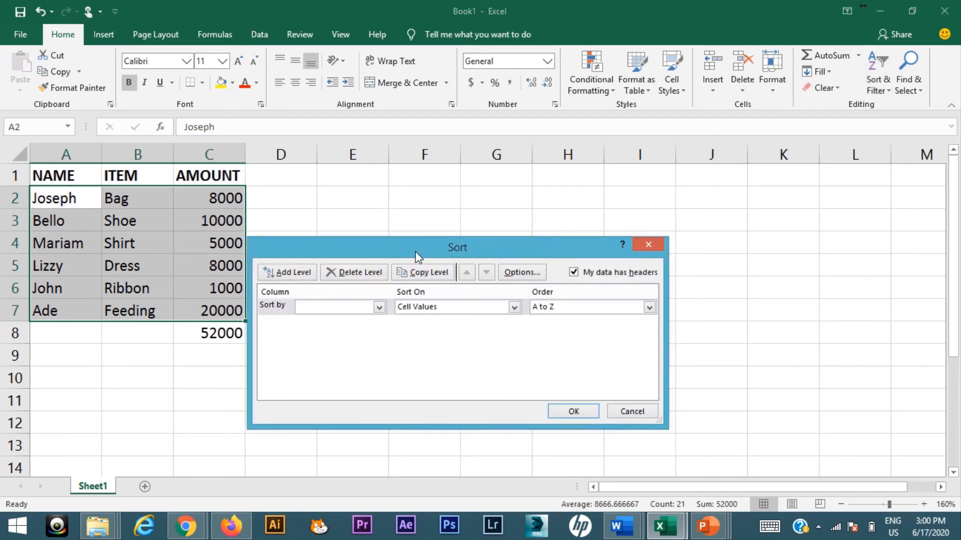
left_click_drag(416, 249, 520, 180)
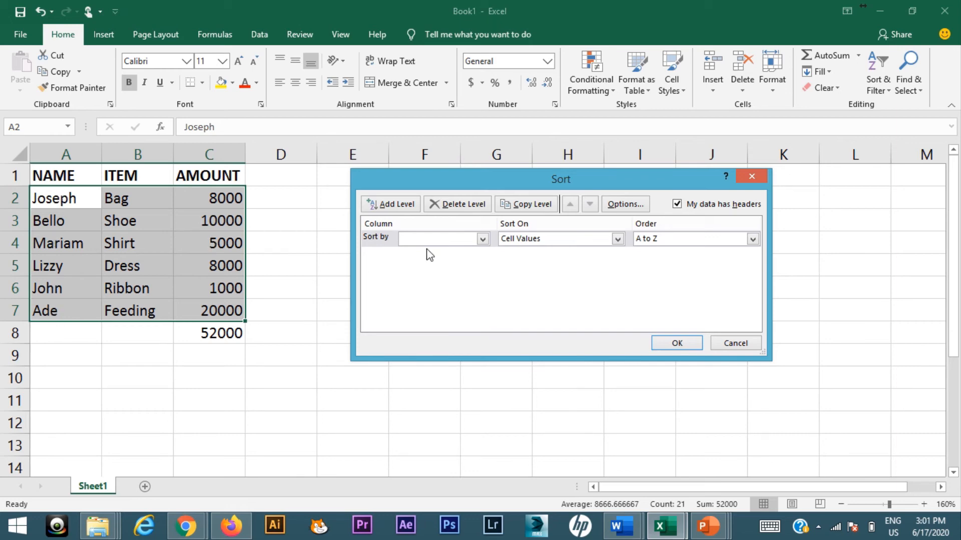
left_click(483, 239)
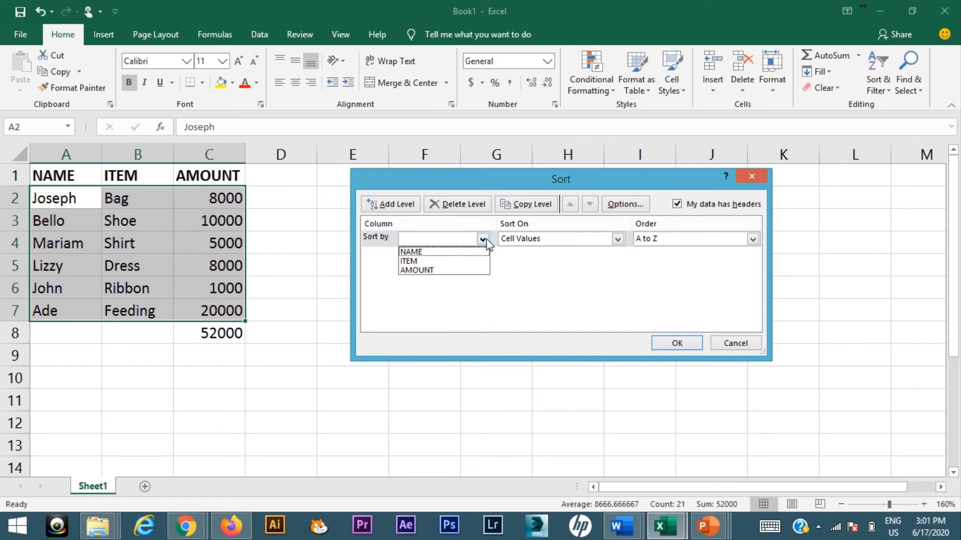
left_click(457, 250)
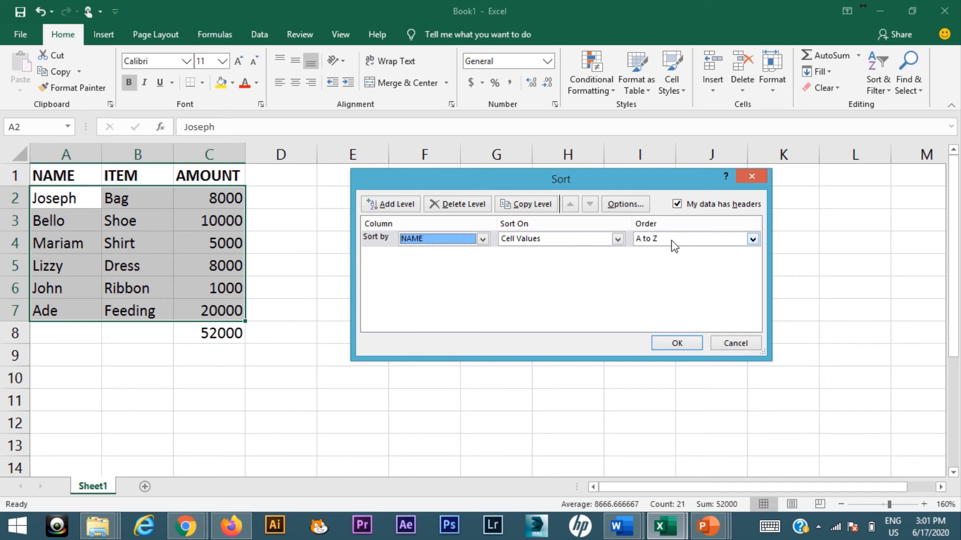
left_click(677, 344)
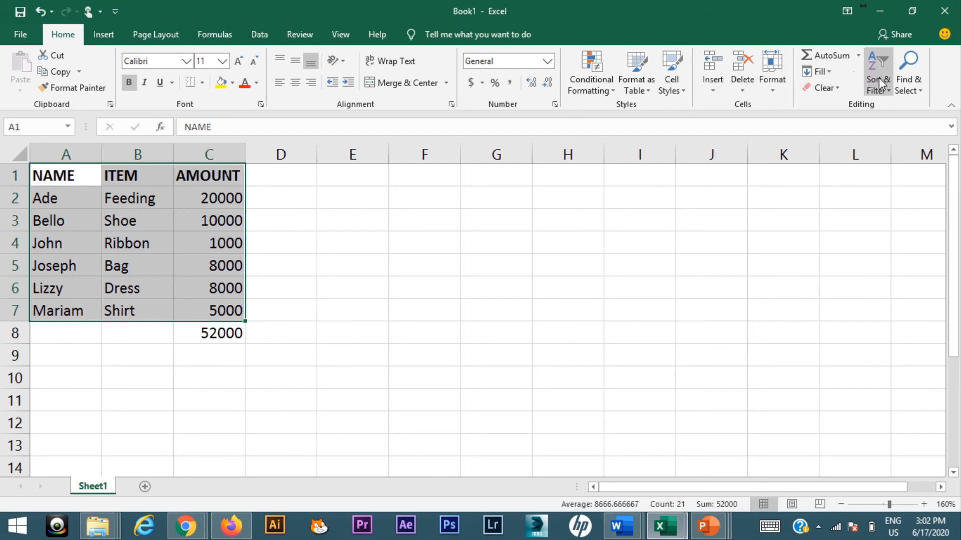
- Sort the selected table by the AMOUNT column, on cell values, from smallest to largest
left_click(260, 36)
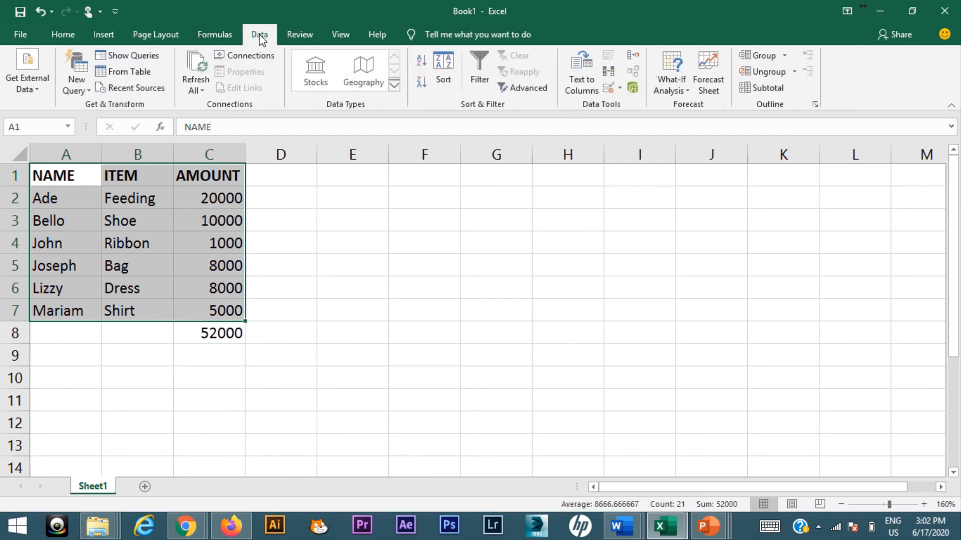
left_click(443, 70)
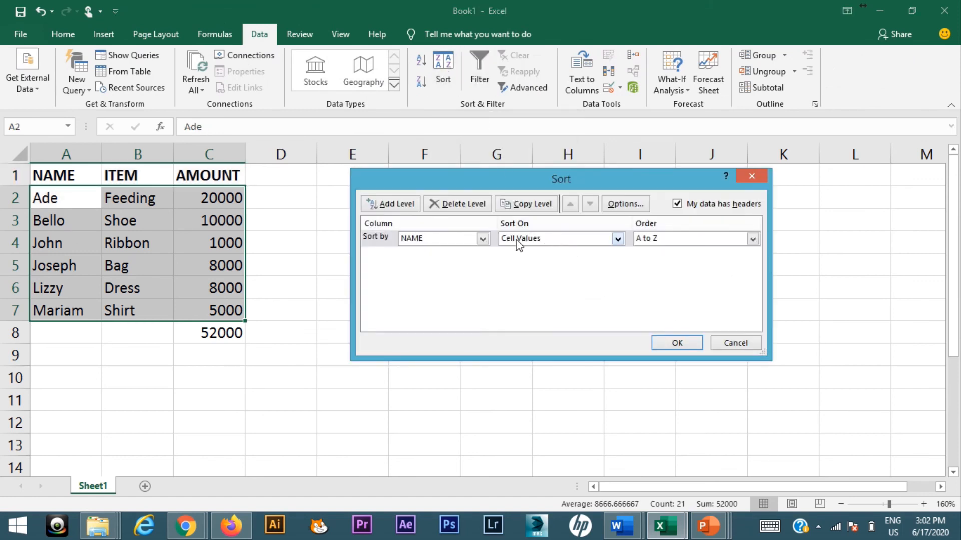
left_click(482, 239)
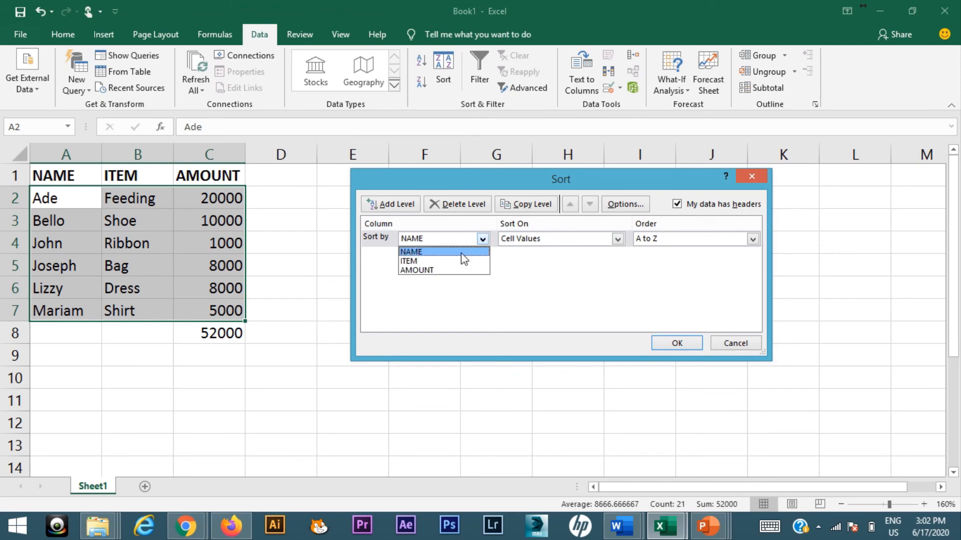
left_click(445, 270)
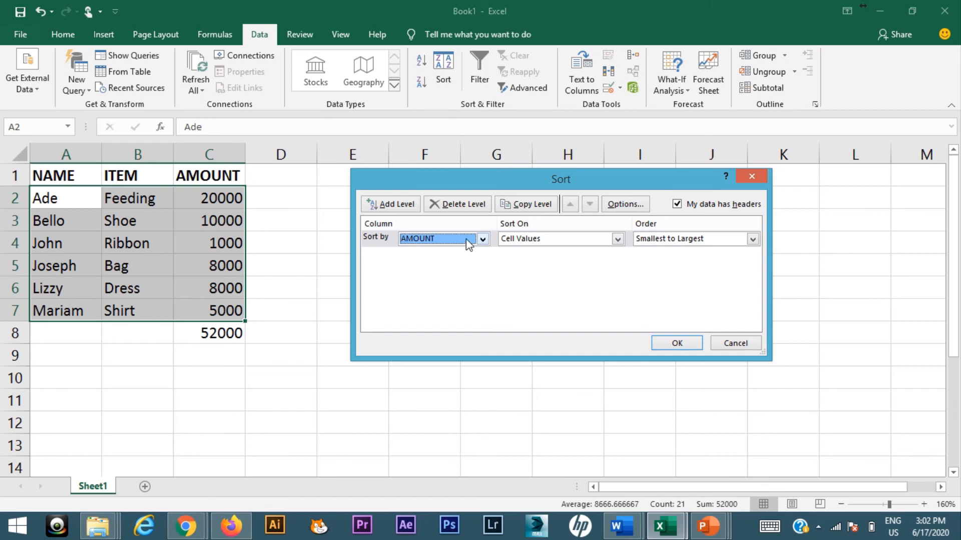
left_click(482, 239)
left_click(458, 251)
left_click(483, 243)
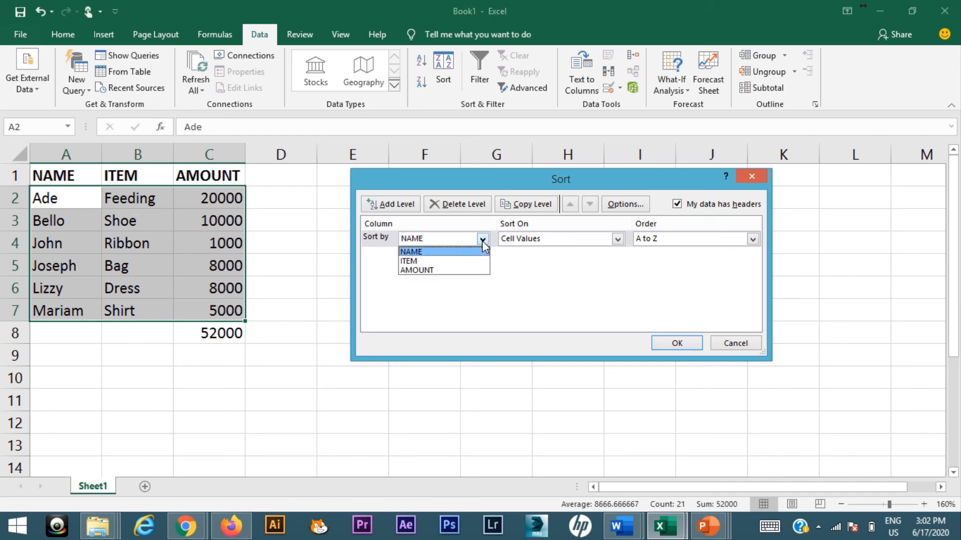
left_click(428, 273)
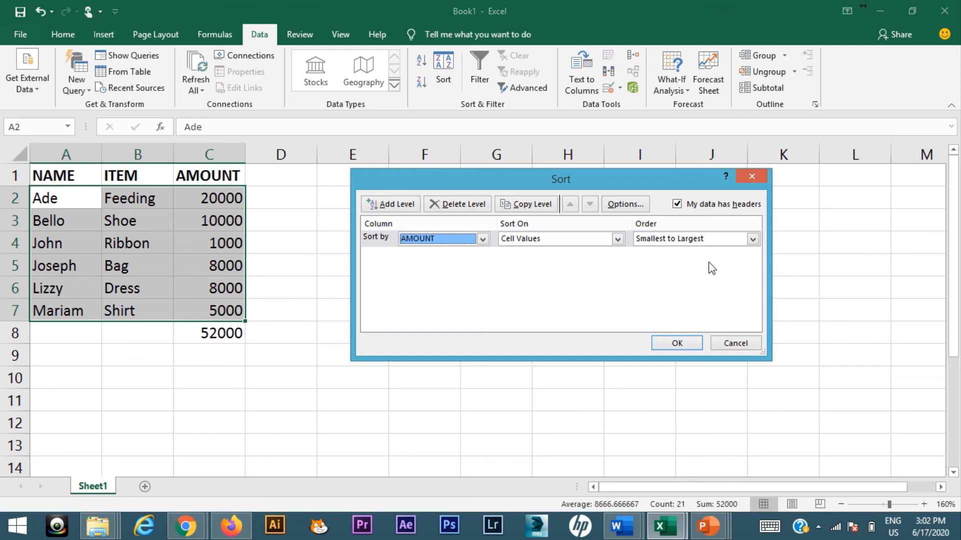
left_click(753, 239)
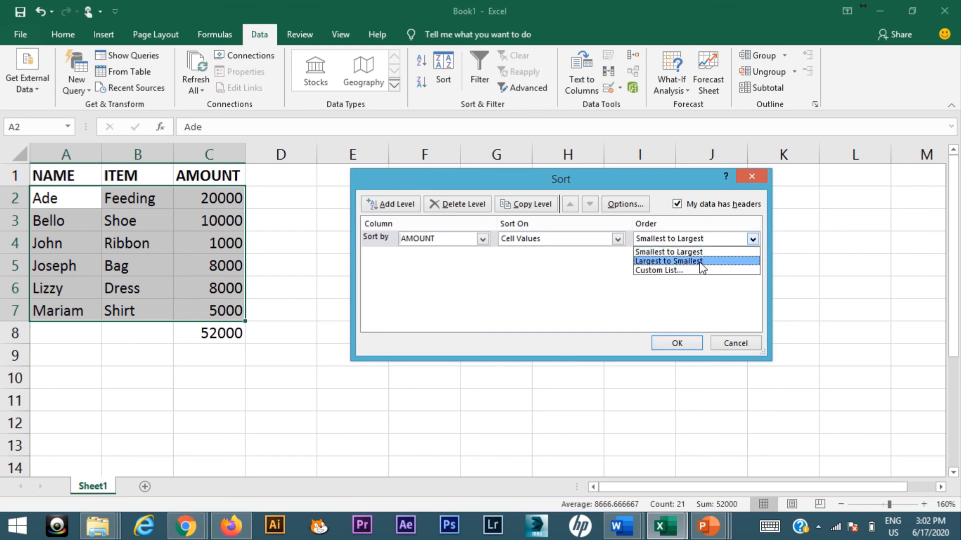
left_click(596, 292)
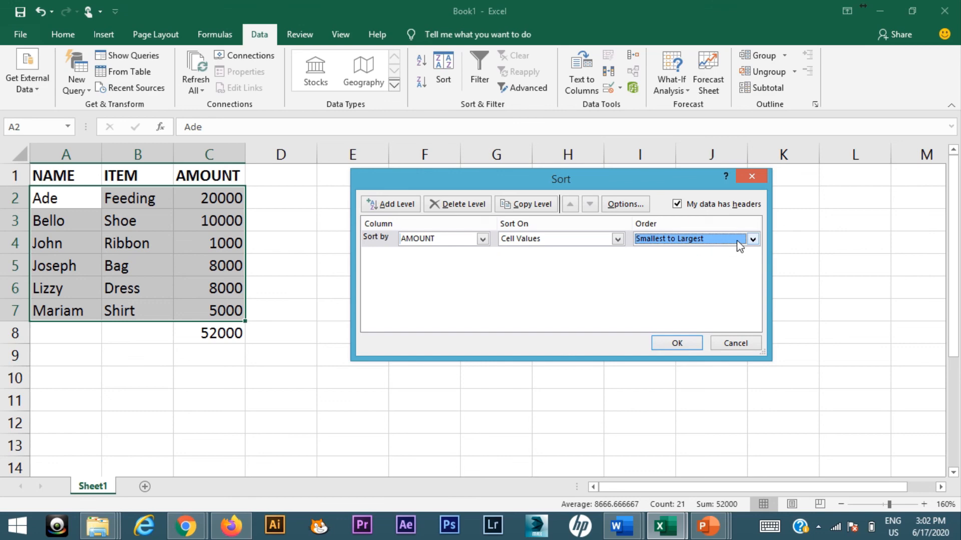
left_click(686, 343)
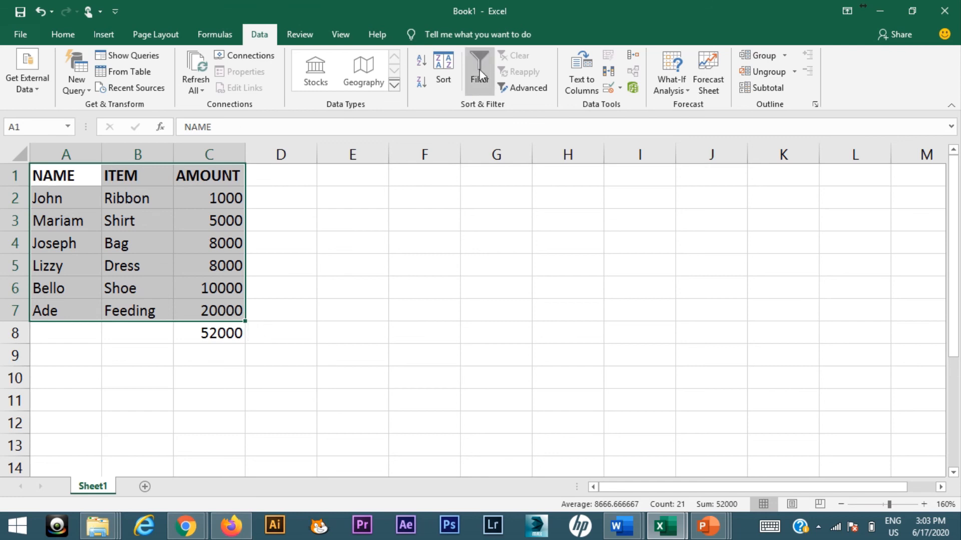
- Re-sort the table by the AMOUNT column with the order set to Largest to Smallest
left_click(451, 71)
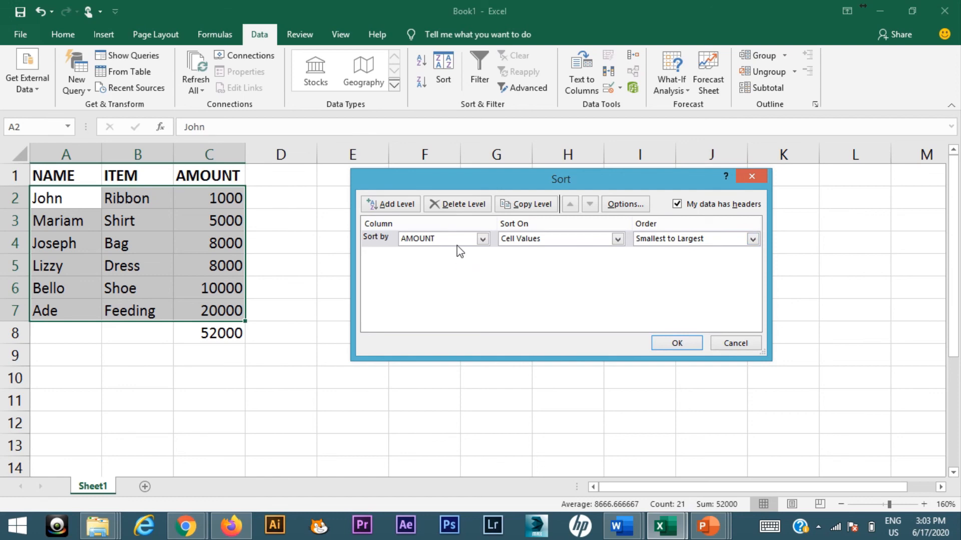
left_click(656, 239)
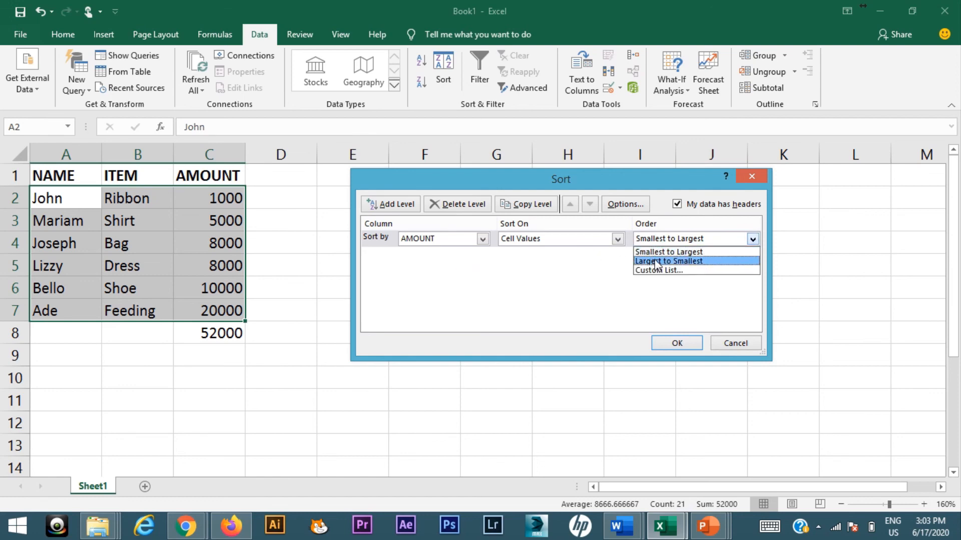
left_click(657, 262)
left_click(676, 343)
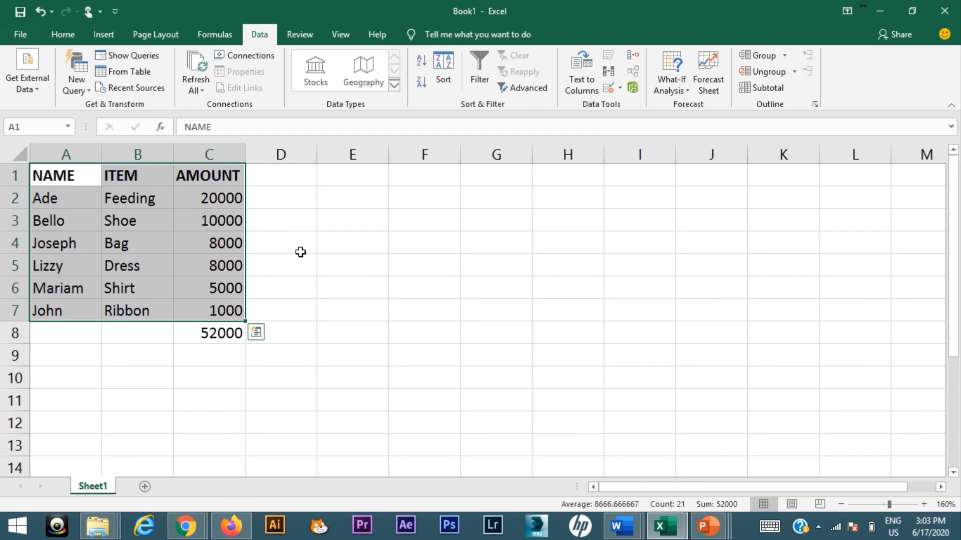
- Switch to the PowerPoint slide show and advance from the Importance of Sorting slide to the closing Thank You slide
key("alt+Tab")
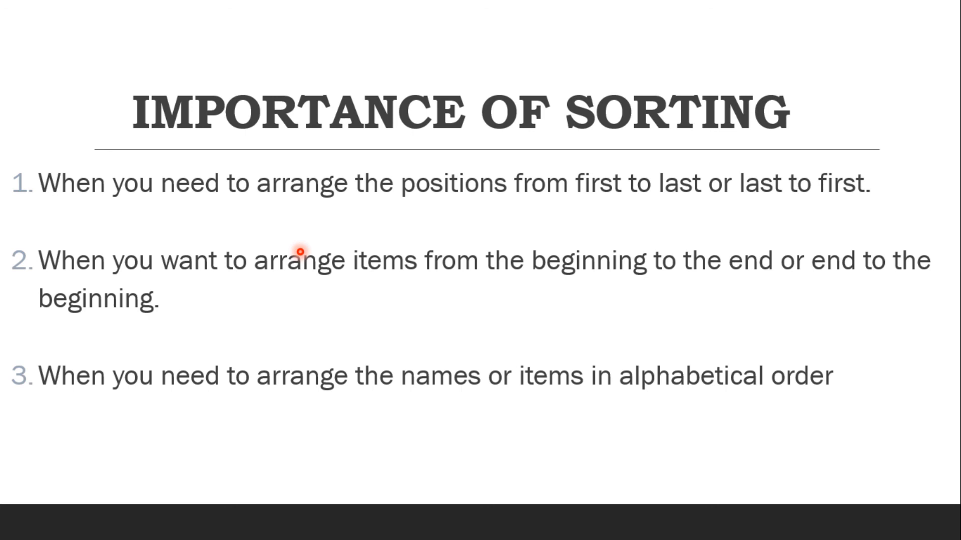
key("Right")
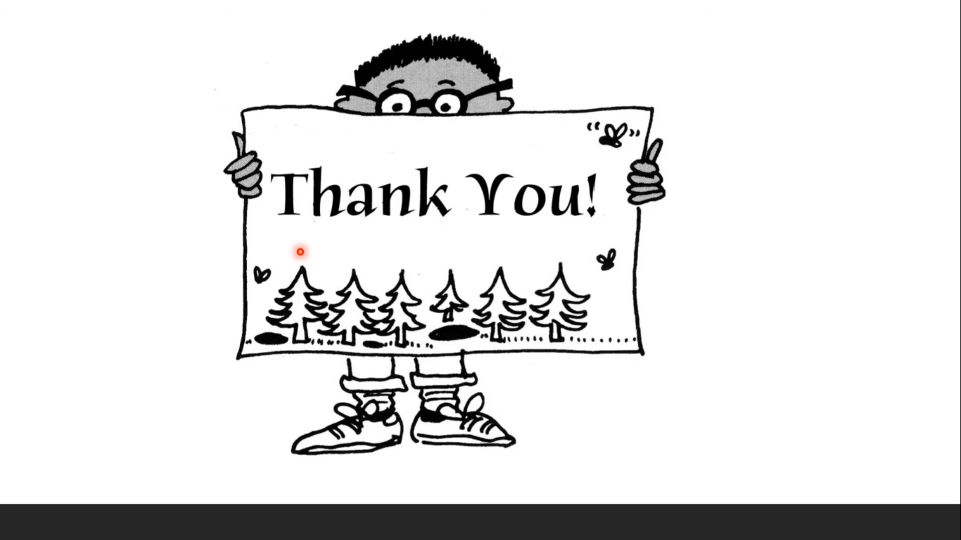